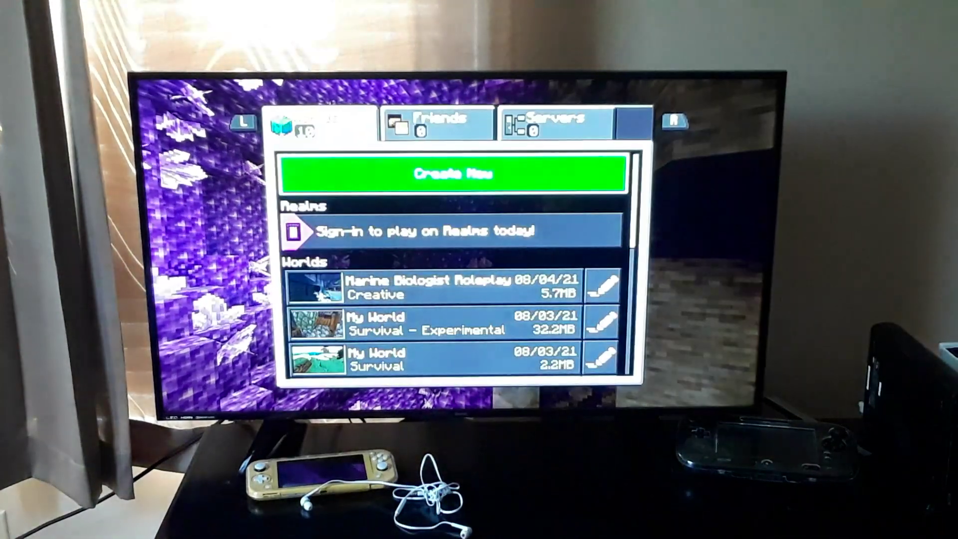
Step: Start a new world with Creative as the default game mode, accepting achievements being turned off
key(Down)
key(Down)
key(Up)
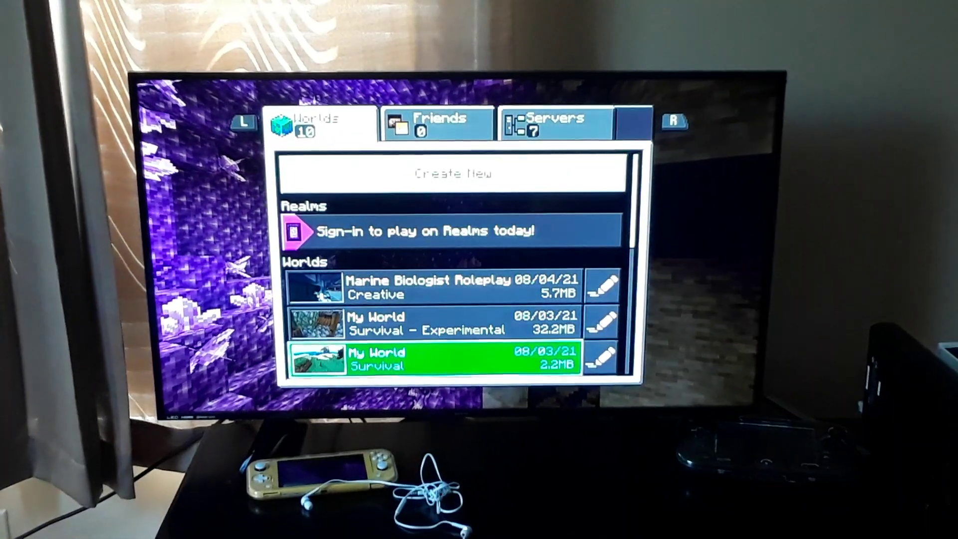
key(Return)
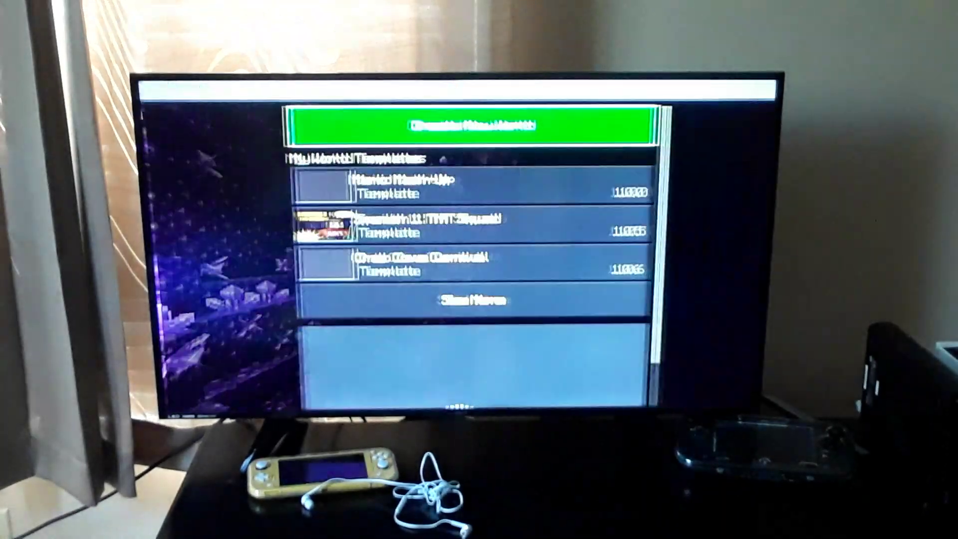
key(Return)
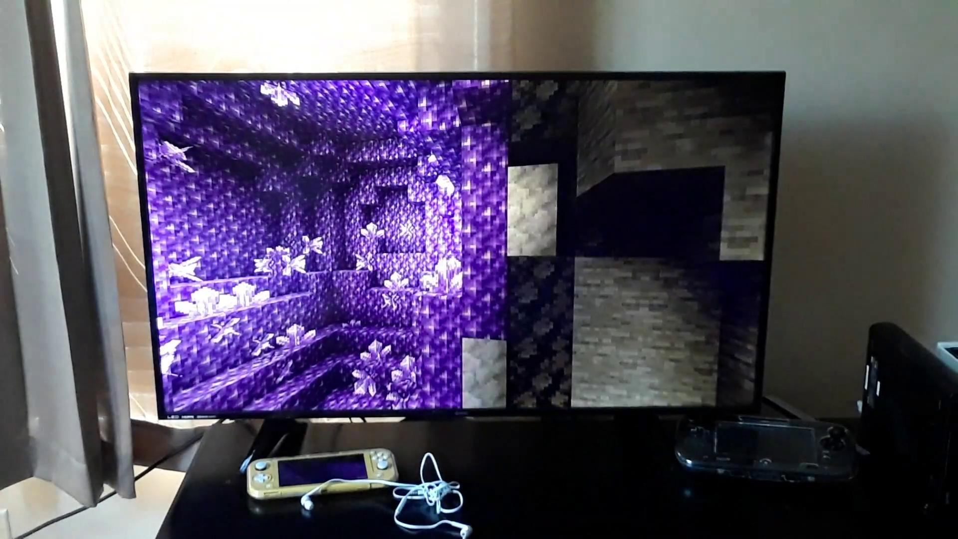
key(Right)
key(Right)
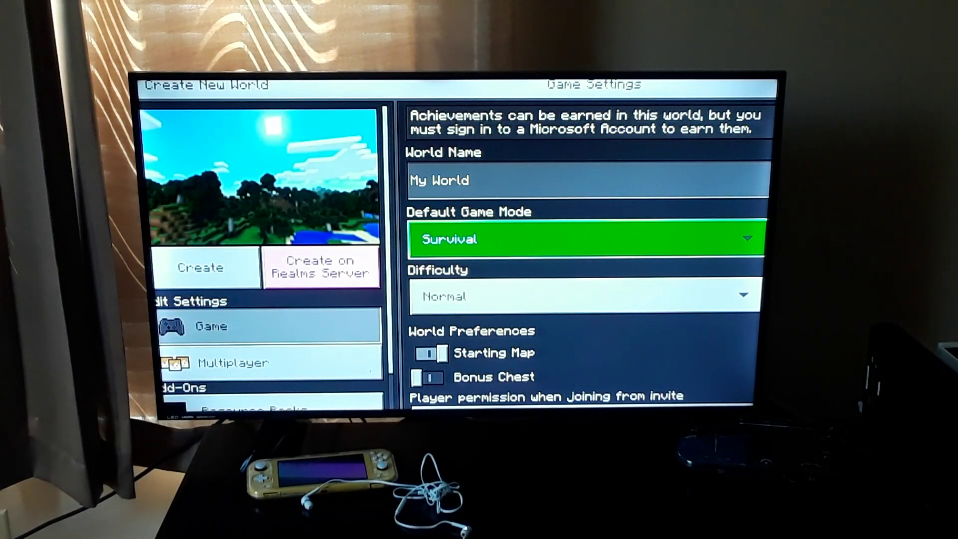
key(Return)
key(Down)
key(Return)
key(Return)
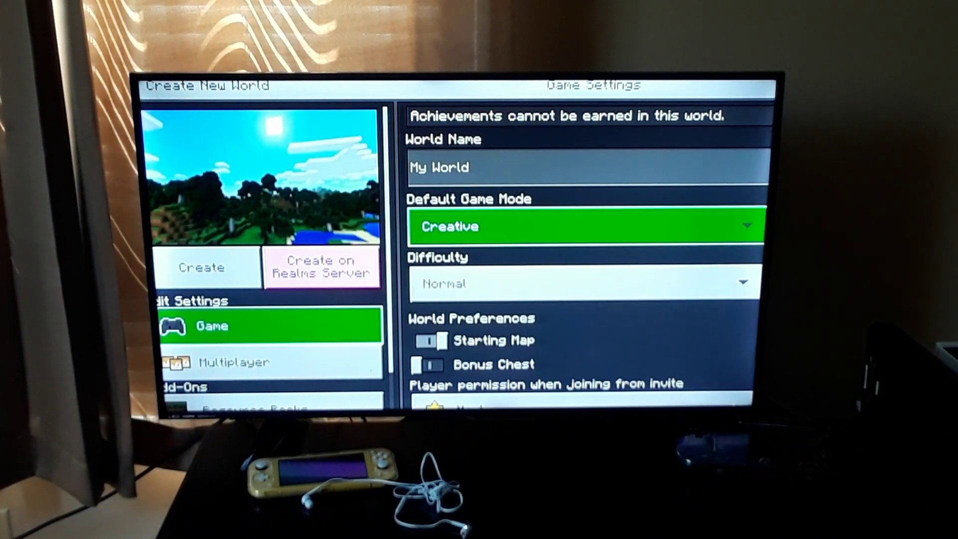
Step: Scroll through the lower world settings and dismiss the experimental features warning
key(Down)
key(Down)
key(Down)
key(Down)
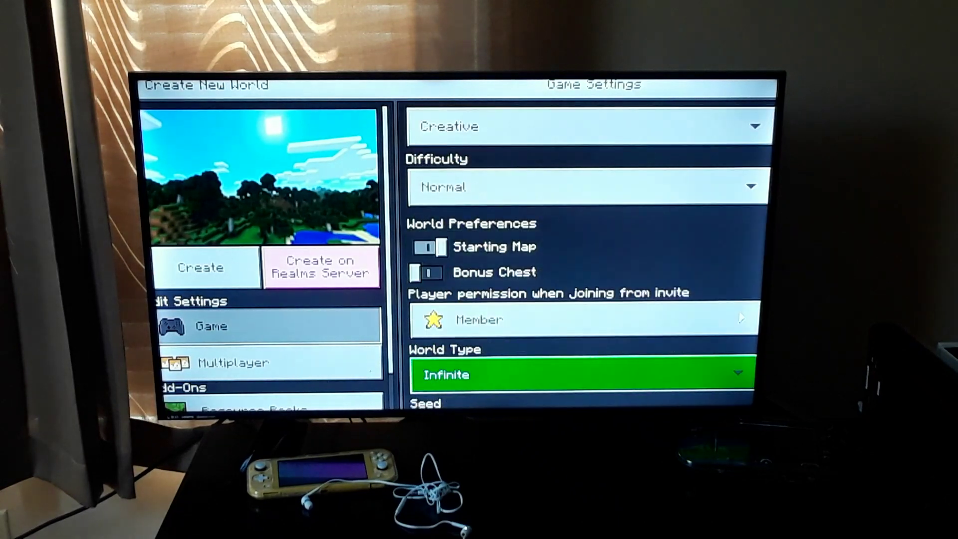
key(Down)
key(Down)
key(Down)
key(Down)
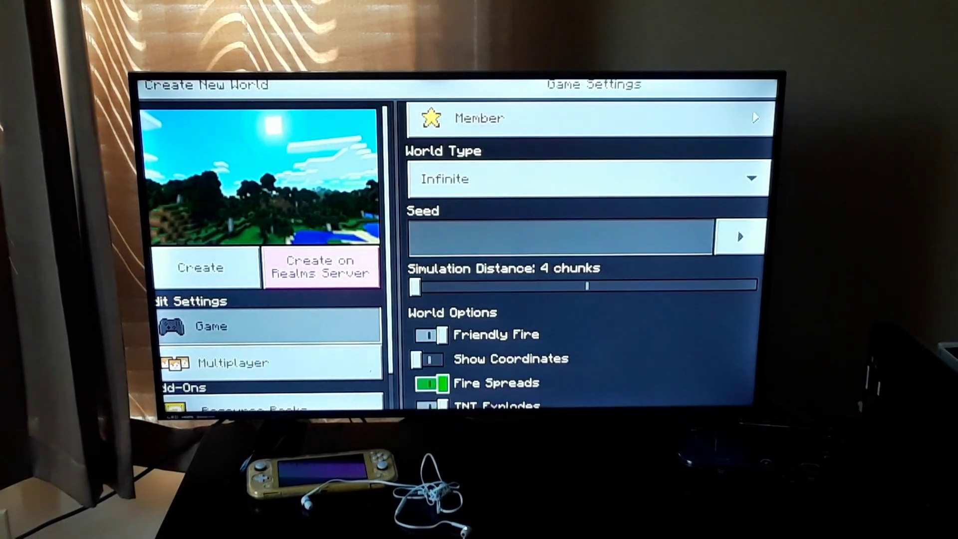
key(Down)
key(Down)
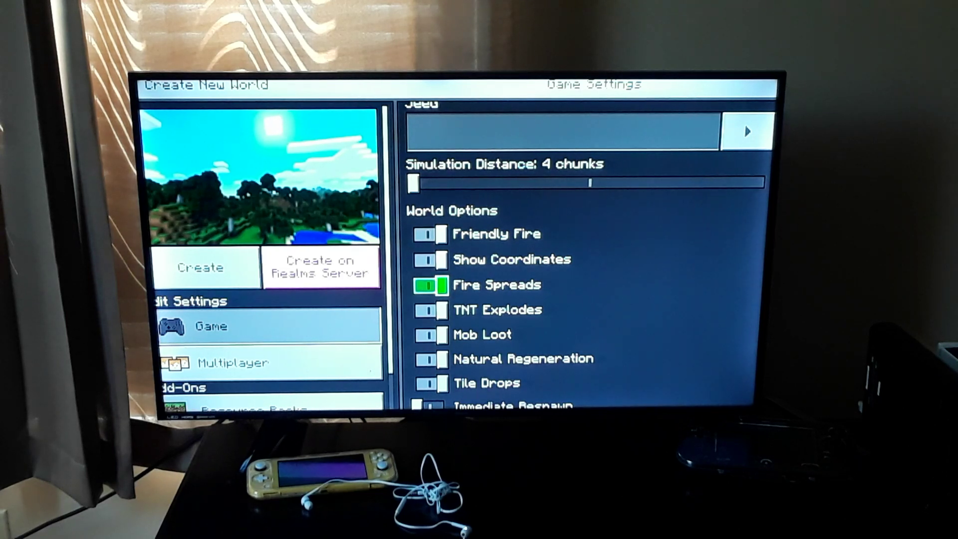
key(Down)
key(Down)
key(Down)
key(Down)
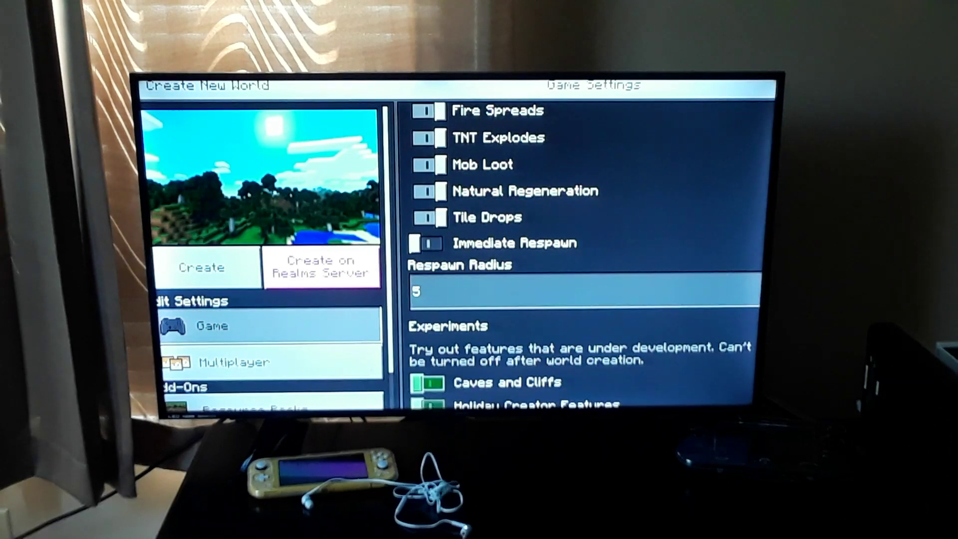
key(Down)
key(Down)
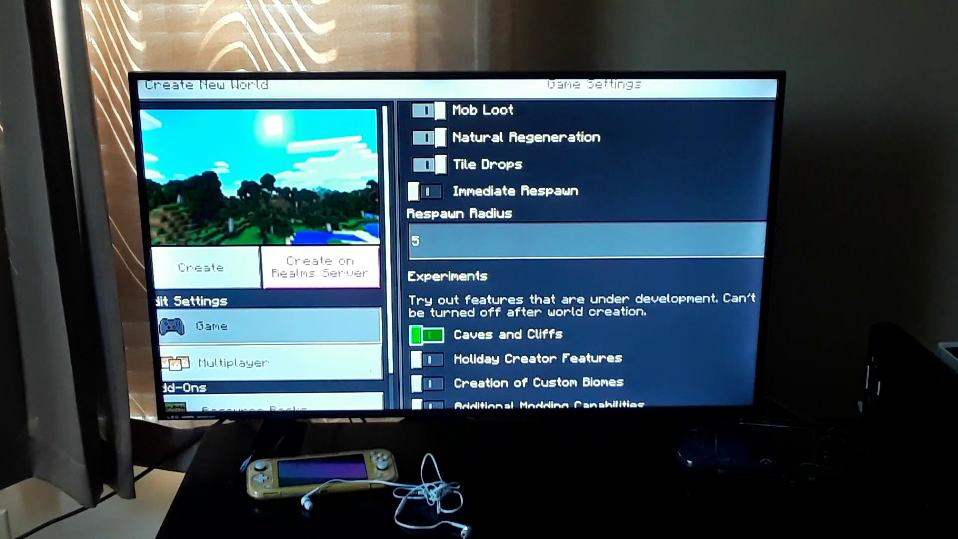
key(Return)
key(Escape)
Step: Review the cheats and experiments settings, then create the Creative world
key(Down)
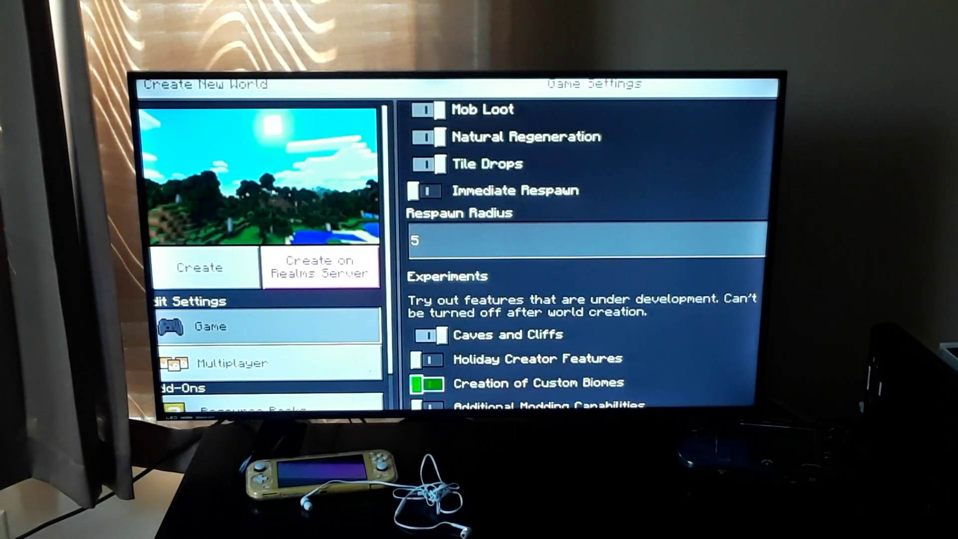
key(Down)
key(Down)
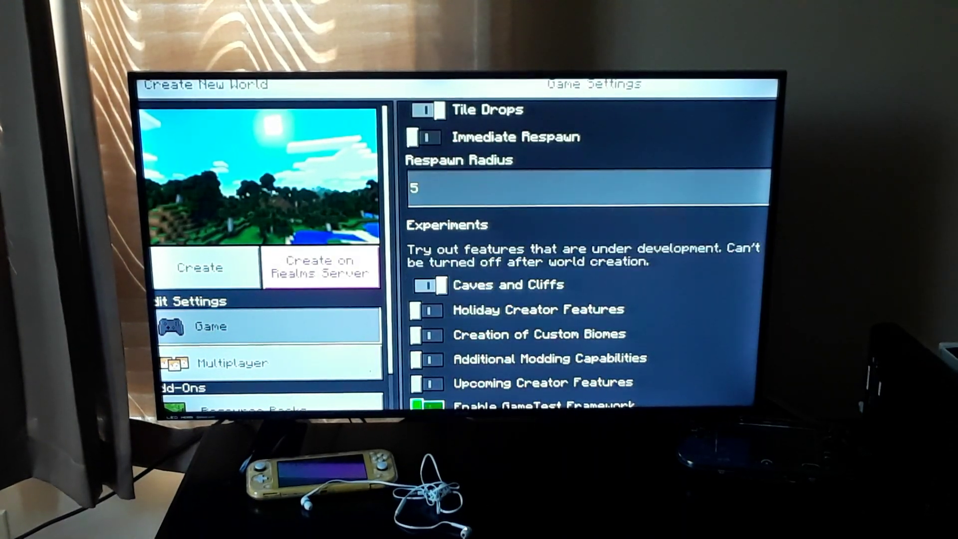
key(Down)
key(Down)
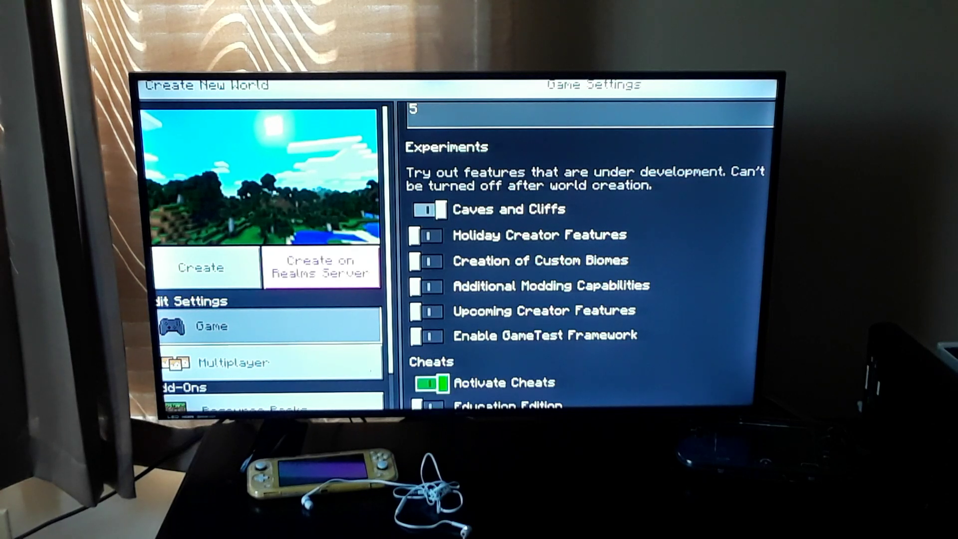
key(Down)
key(Down)
key(Down)
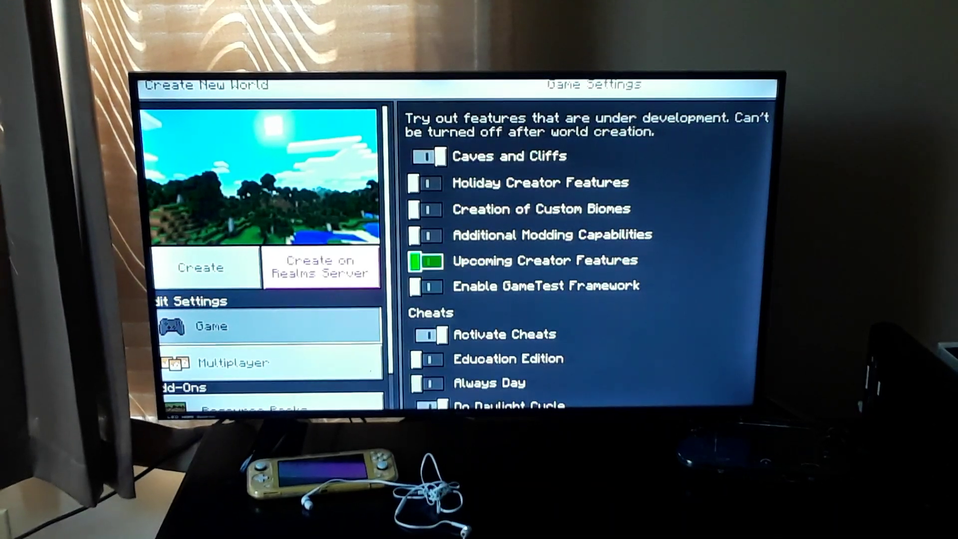
key(Up)
key(Up)
key(Up)
key(Left)
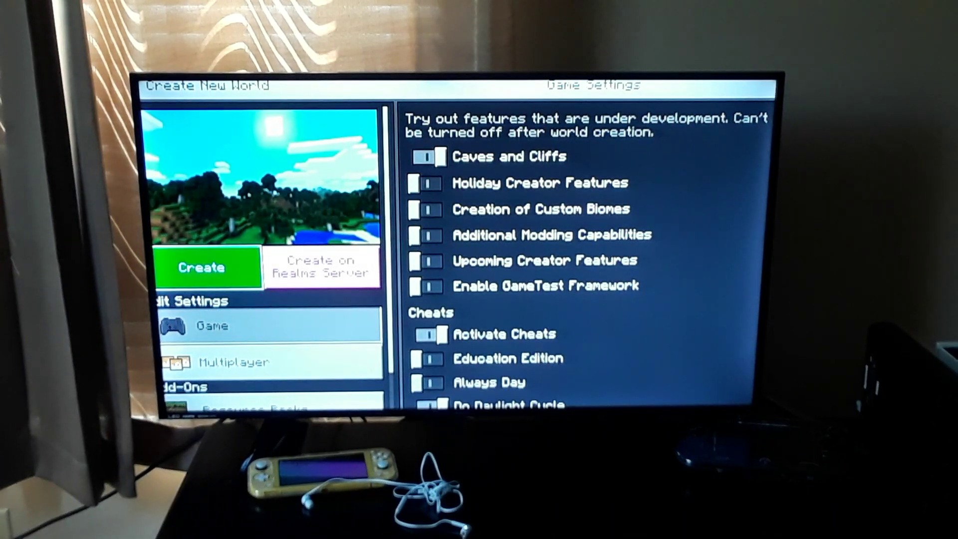
key(Right)
key(Right)
key(Down)
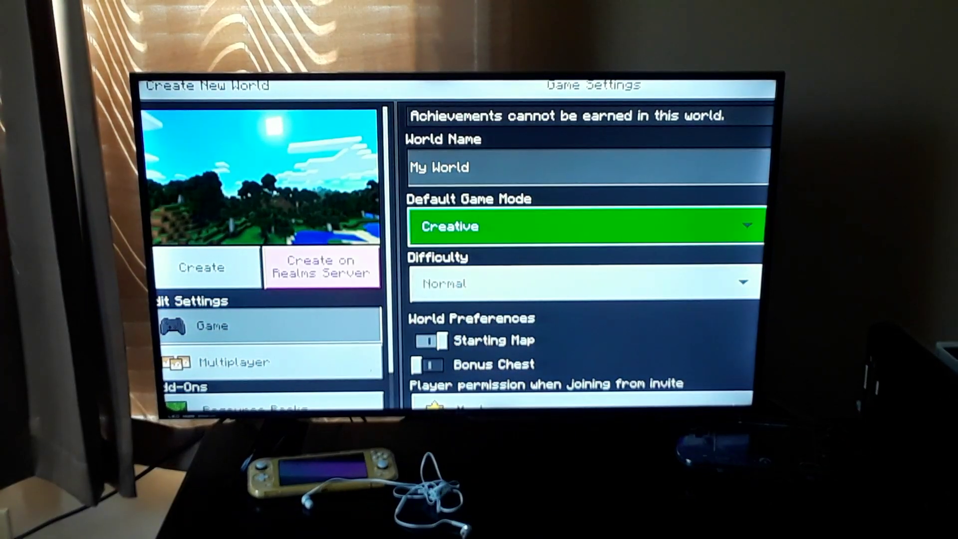
key(Left)
key(Left)
key(Return)
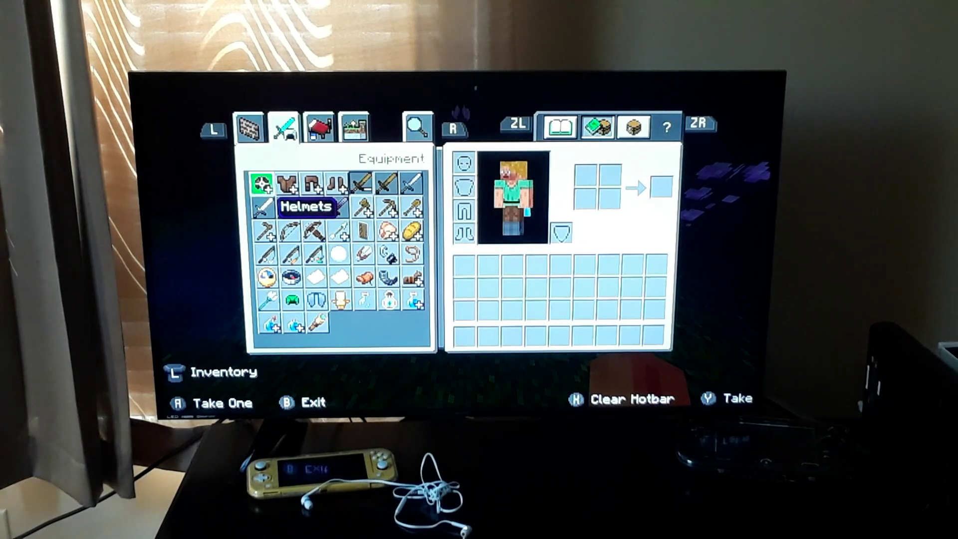
Step: Browse the enchanted books in the Items category, ending on Protection IV
key(Return)
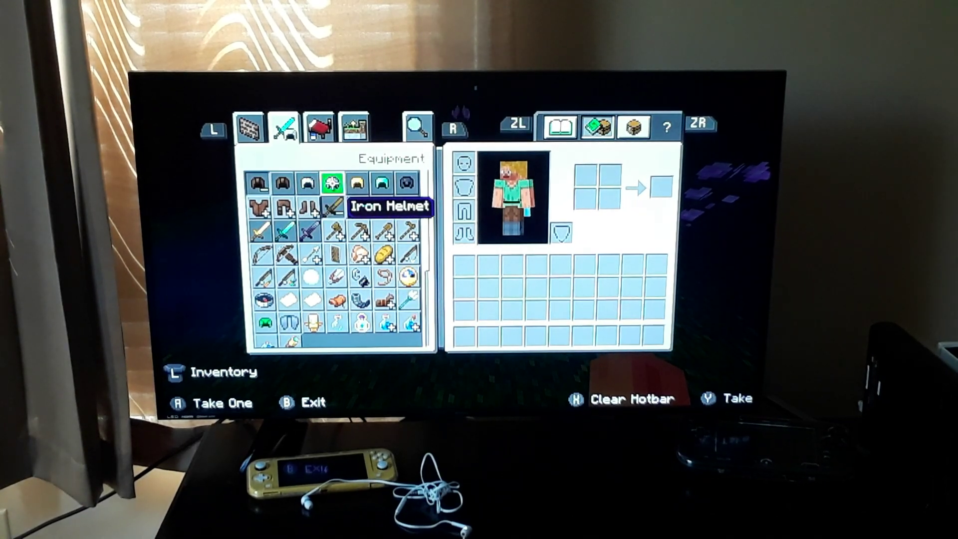
key(r)
key(Down)
key(Down)
key(Down)
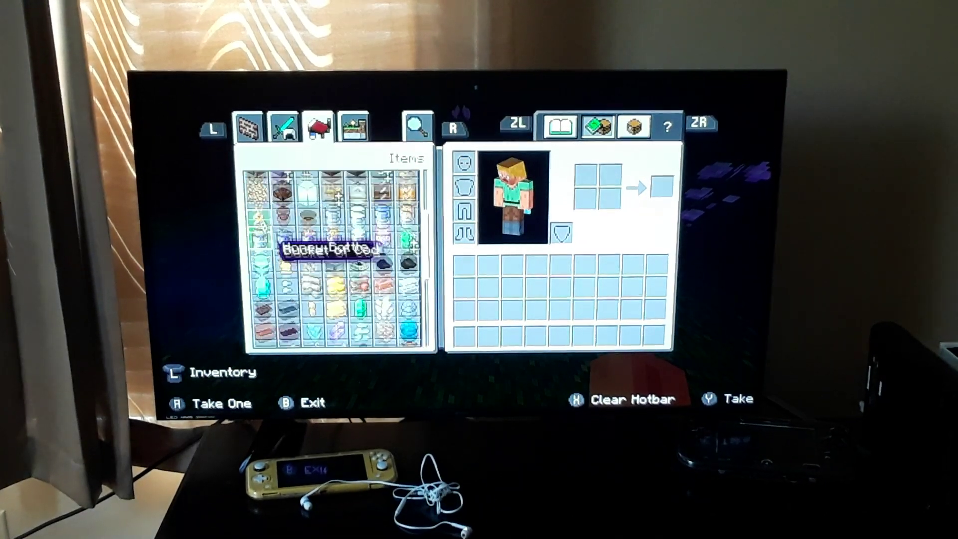
key(Right)
key(Down)
key(Down)
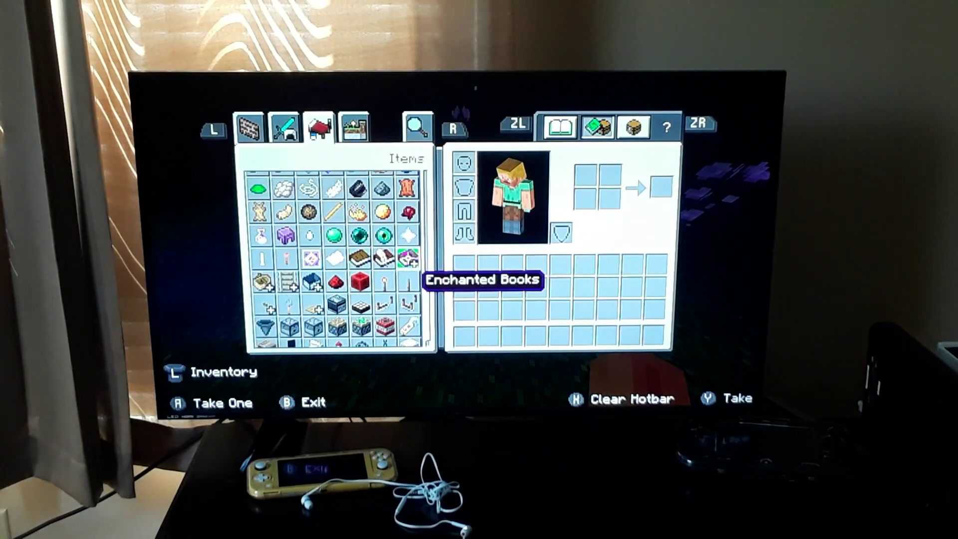
key(Return)
key(Left)
key(Left)
key(Left)
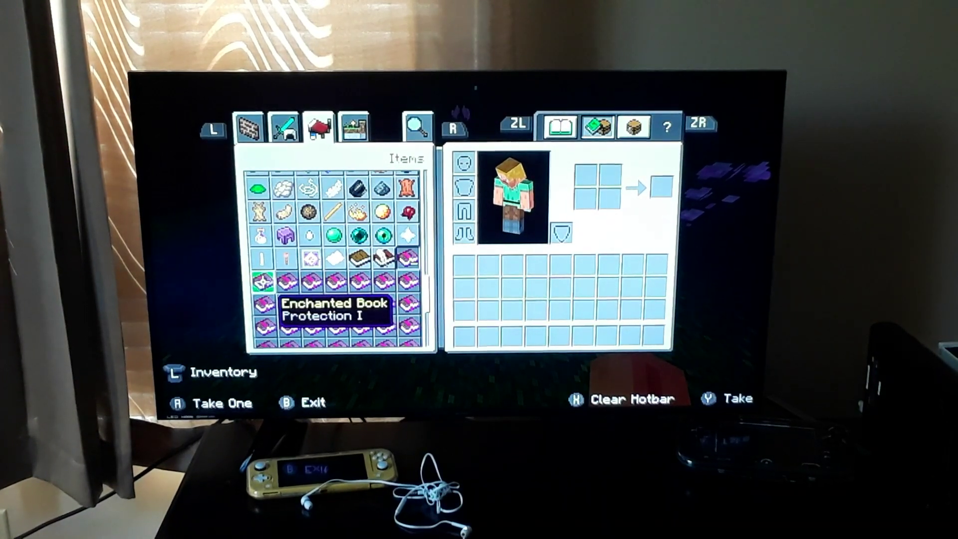
key(Right)
key(Right)
key(Left)
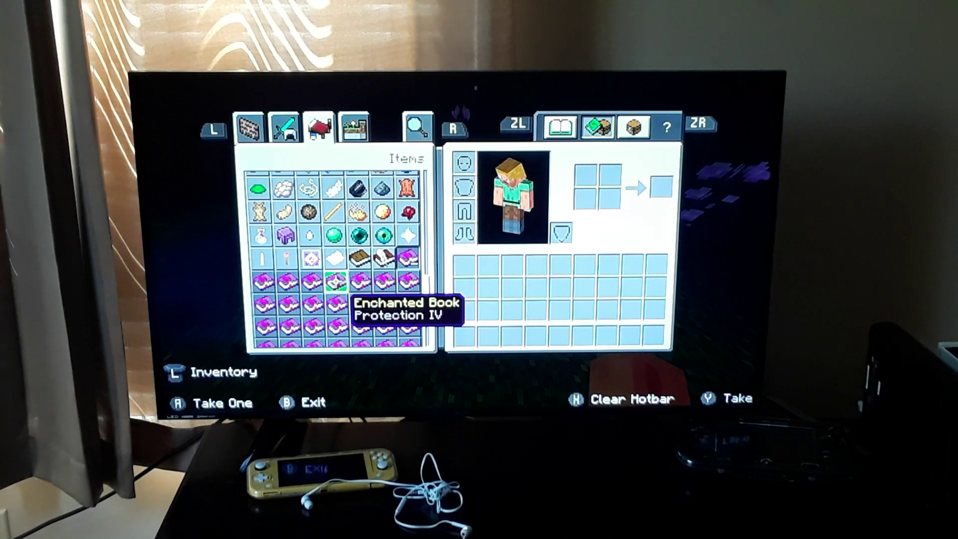
key(Right)
Step: Browse the equipment row around the shield, then leave the inventory
key(Up)
key(l)
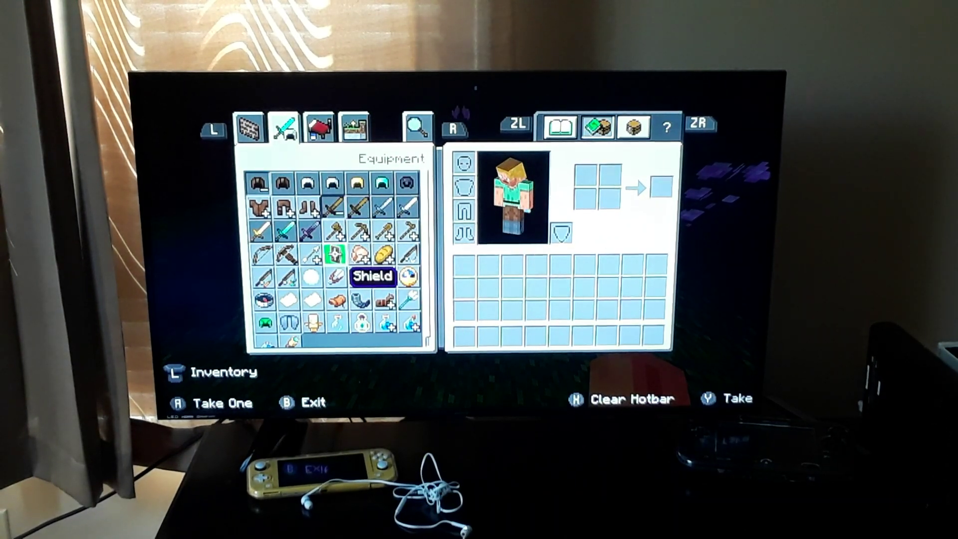
key(Left)
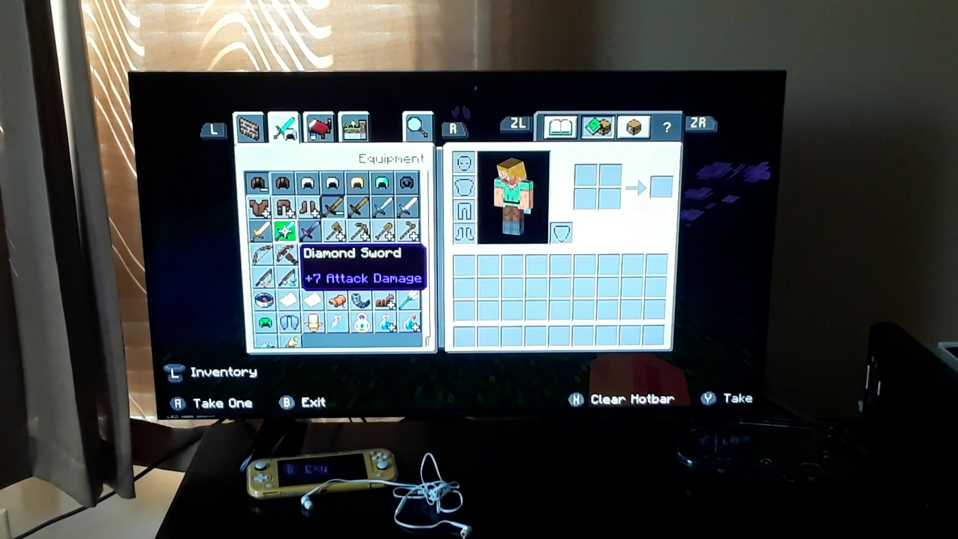
key(Right)
key(Right)
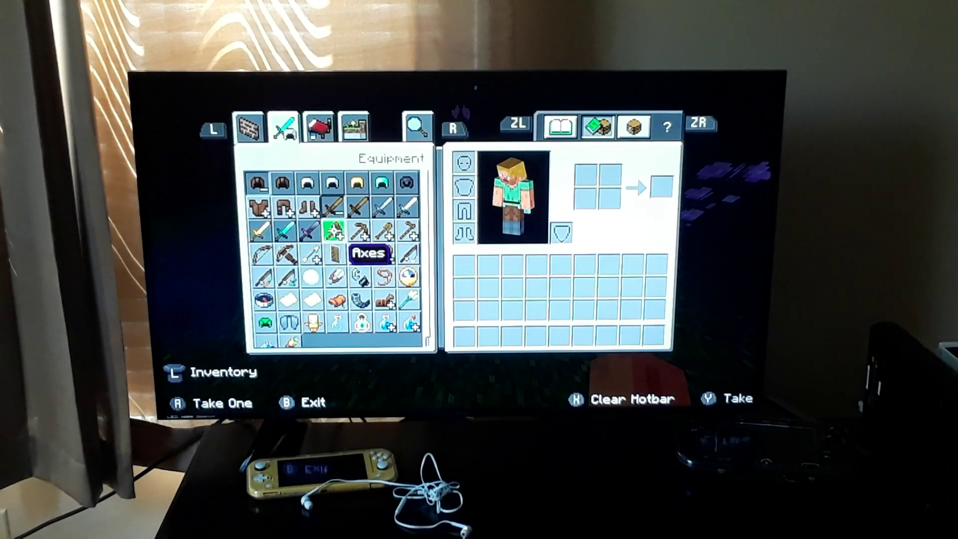
key(Right)
key(Right)
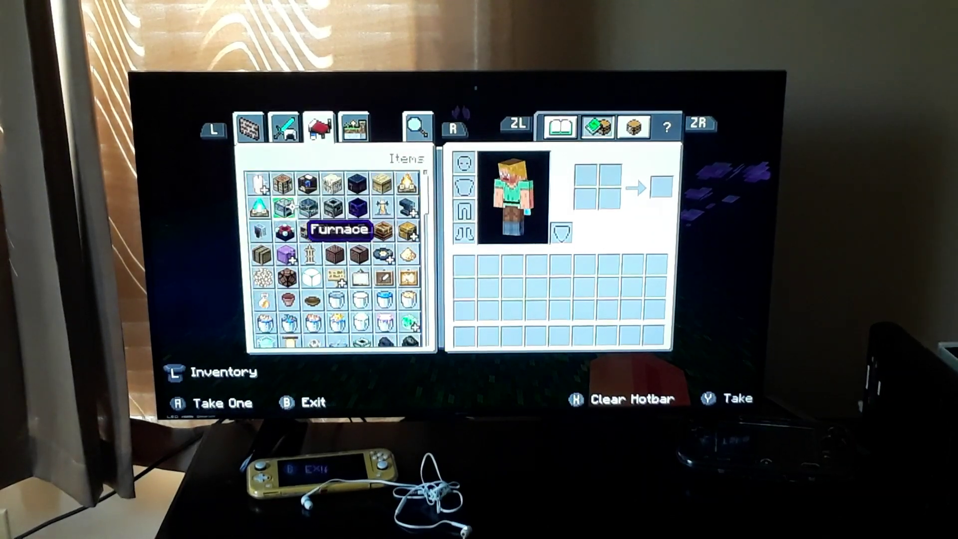
key(Escape)
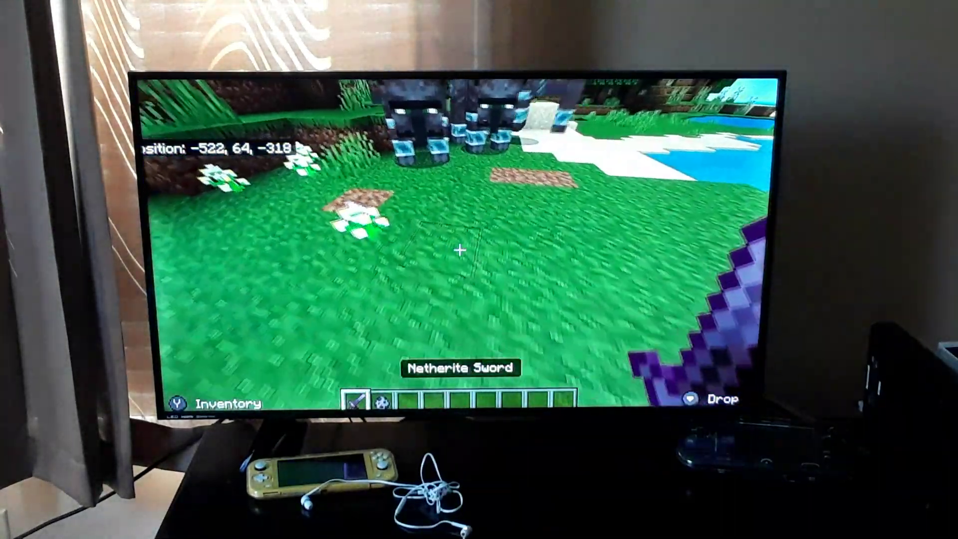
Step: Use the inventory's equipment category to equip the shield, then return to the world
key(e)
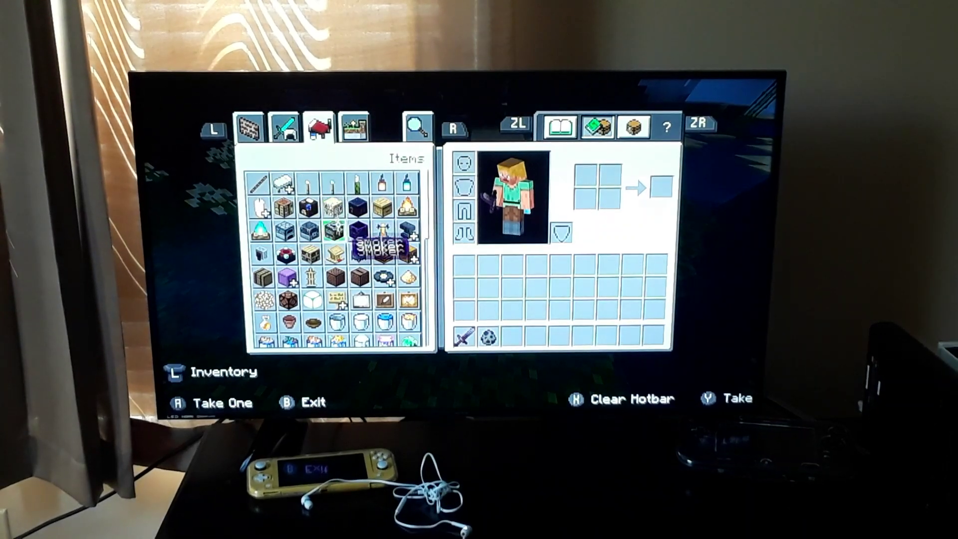
key(l)
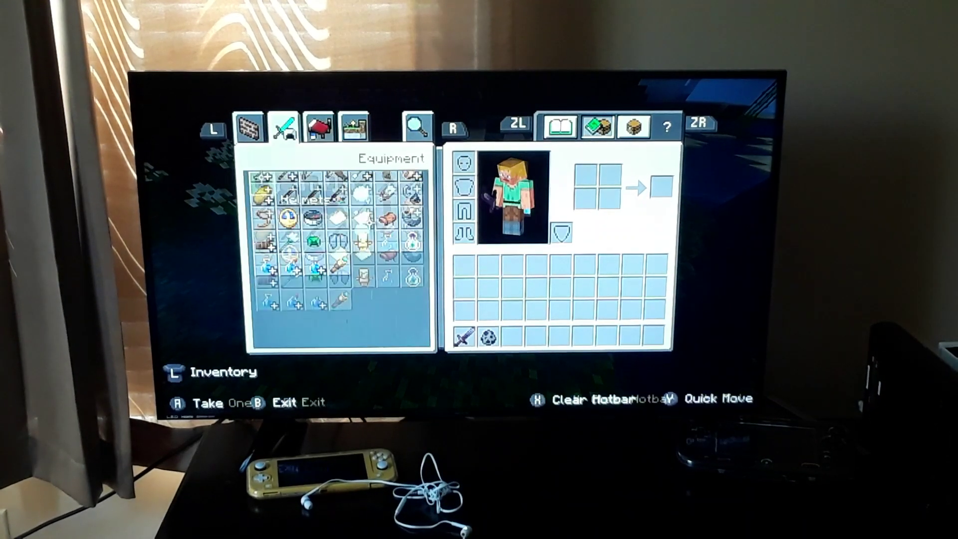
key(Escape)
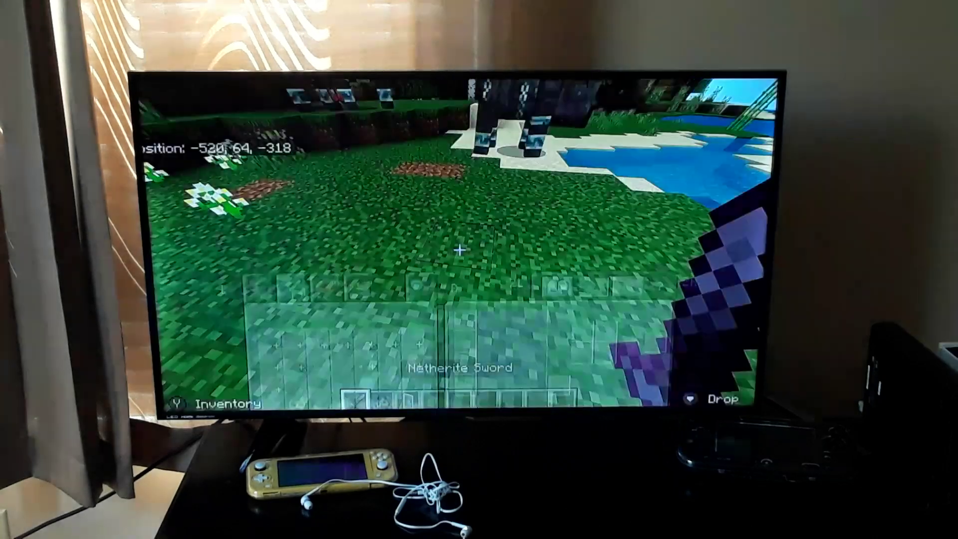
key(e)
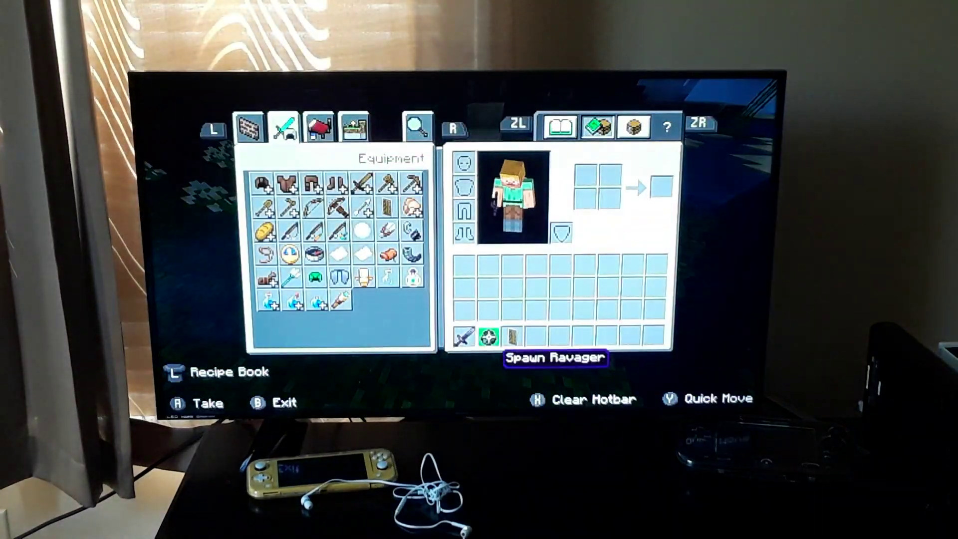
key(Escape)
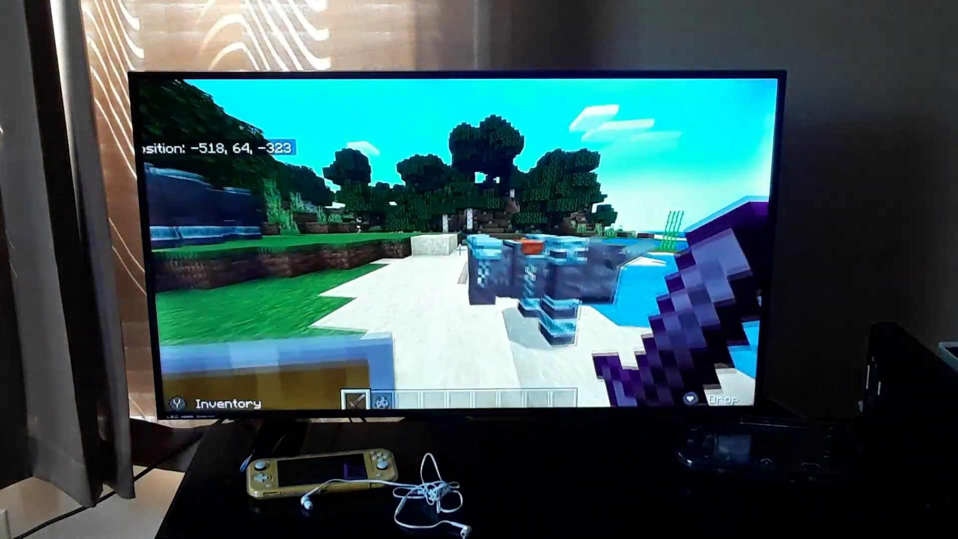
Step: Approach the ravagers and land a jumping critical hit with the netherite sword
key(w)
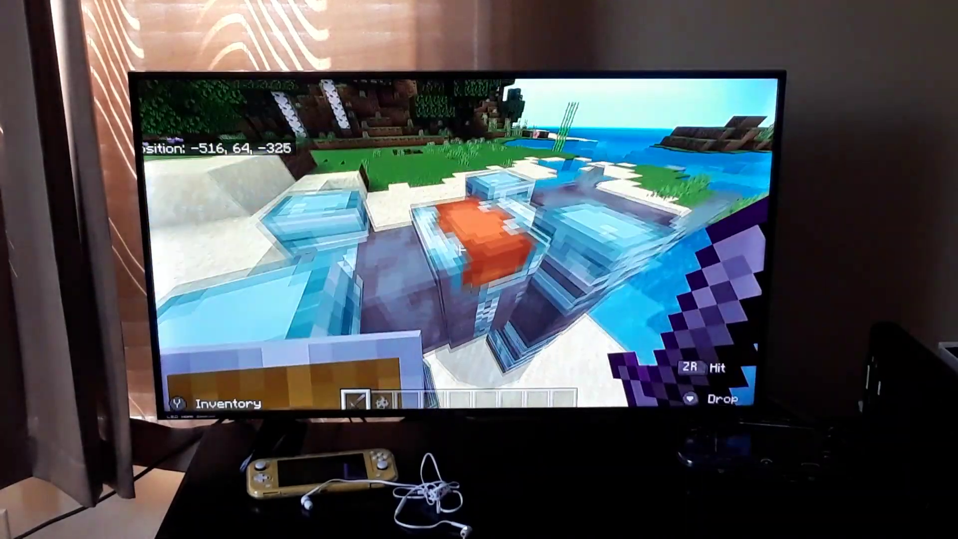
key(s)
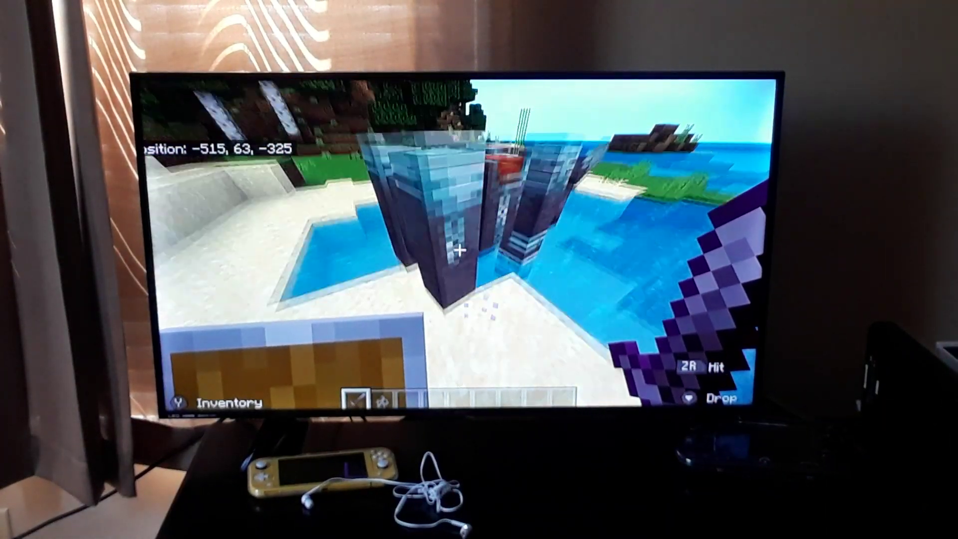
key(Down)
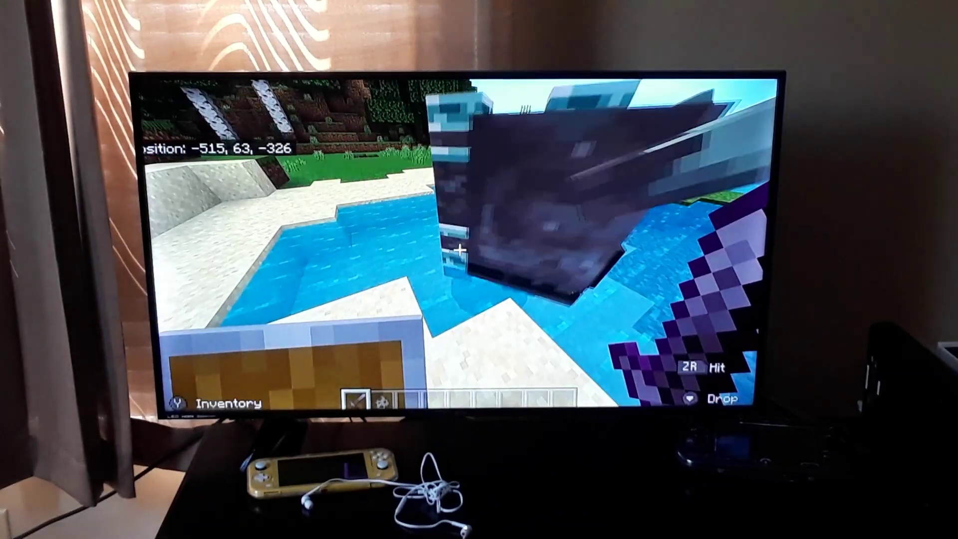
key(Up)
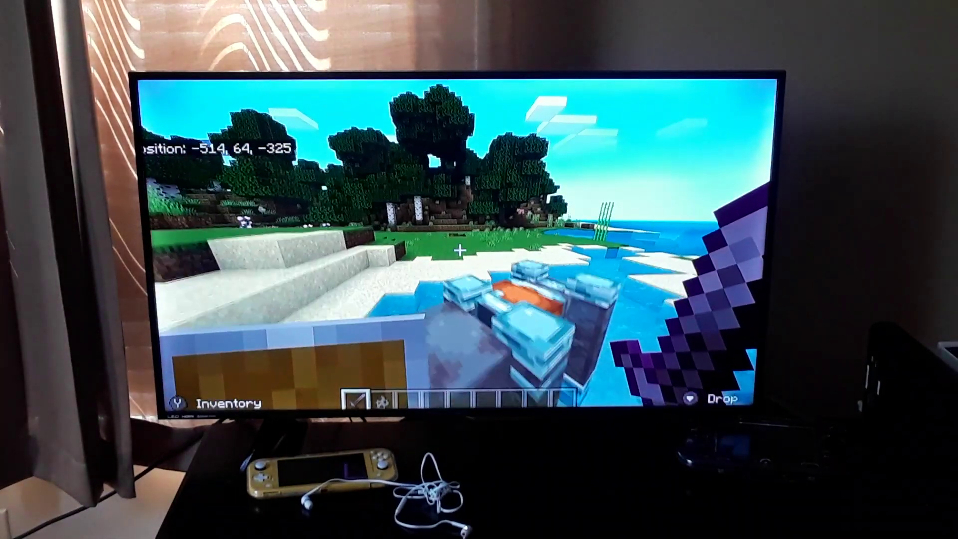
key(space)
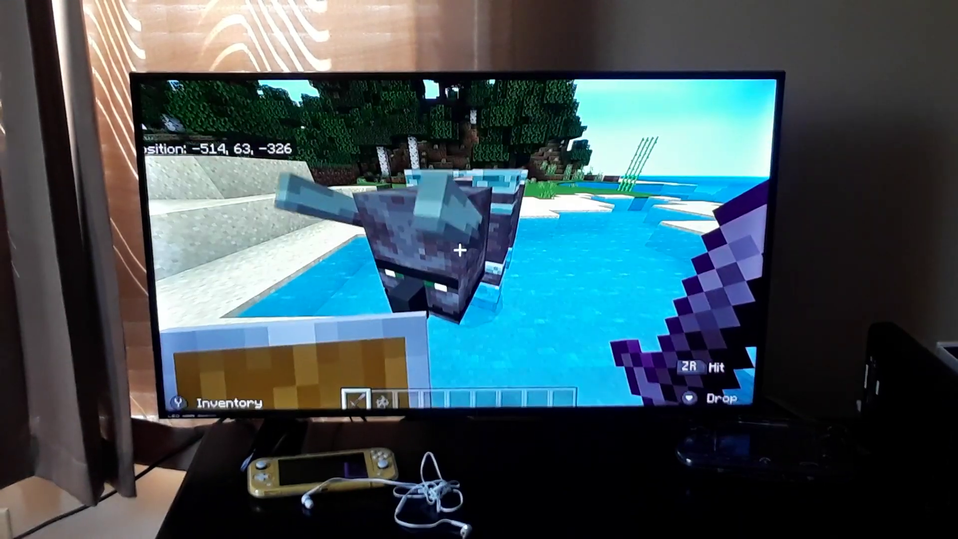
key(Right)
Step: Check the Netherite Sword's +8 attack damage in the inventory, then face the ravager again
key(e)
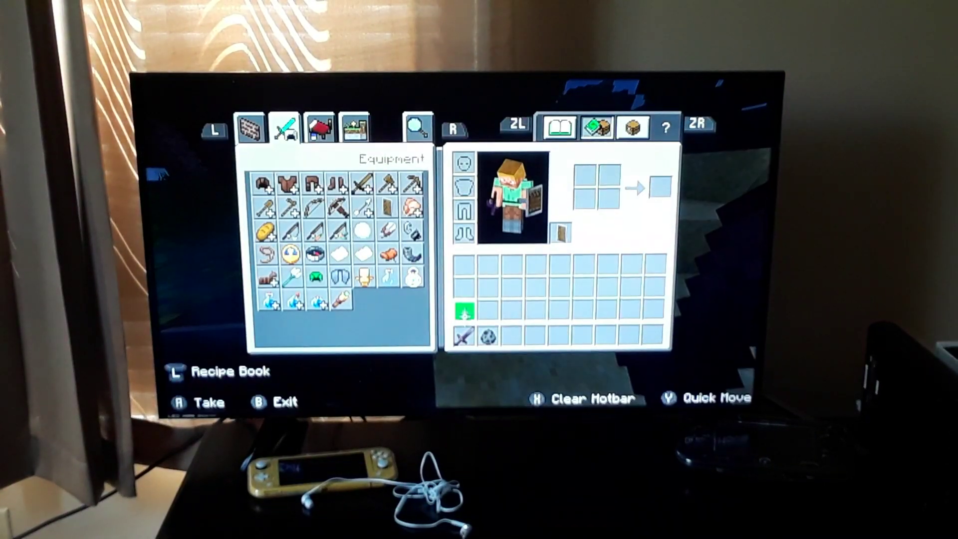
key(Down)
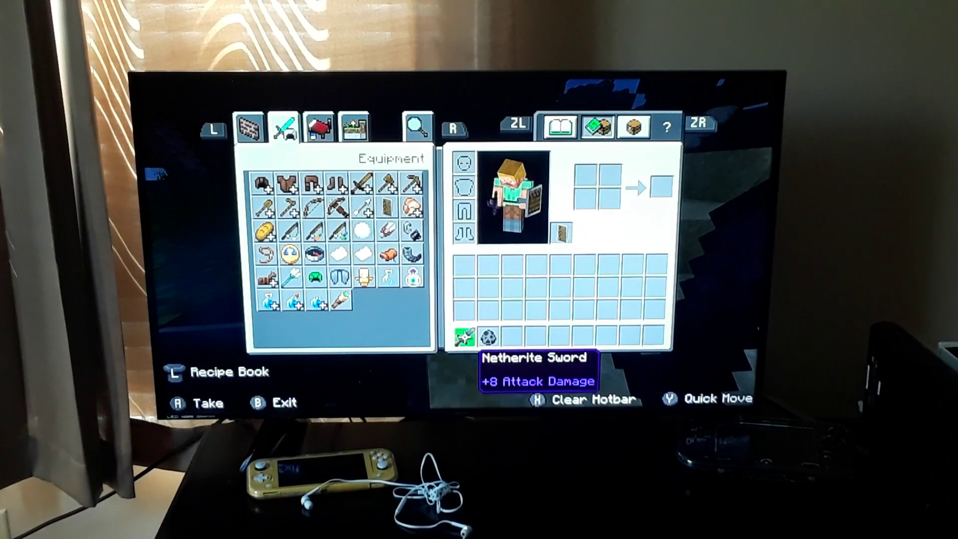
key(Escape)
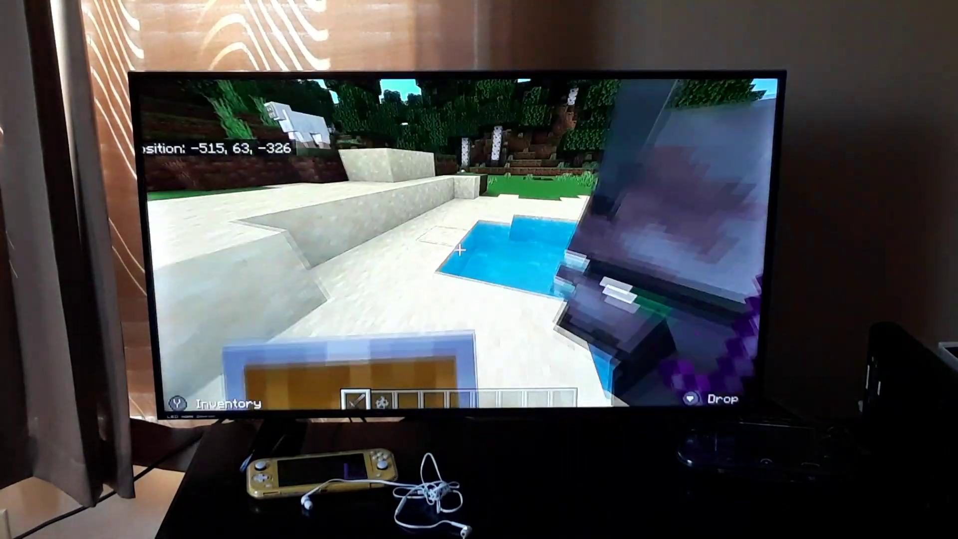
key(e)
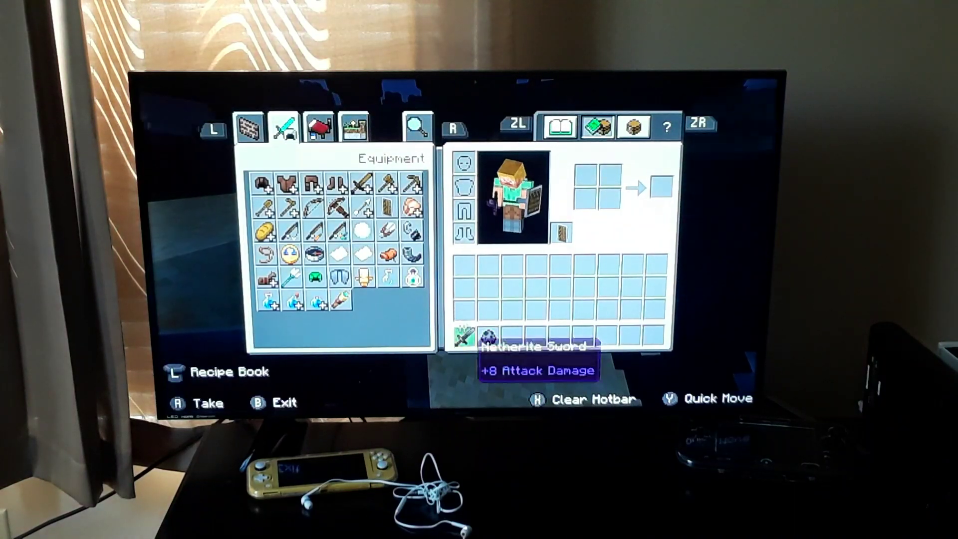
key(Escape)
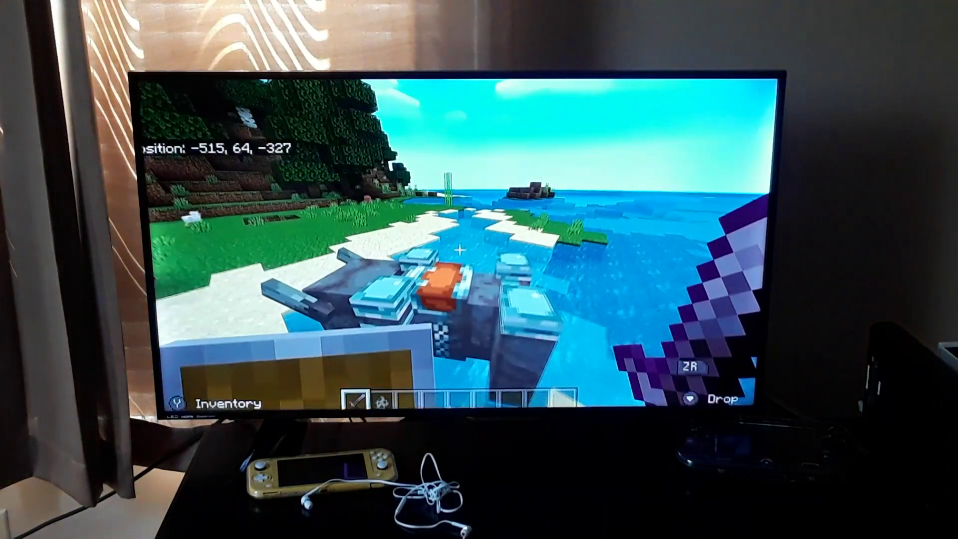